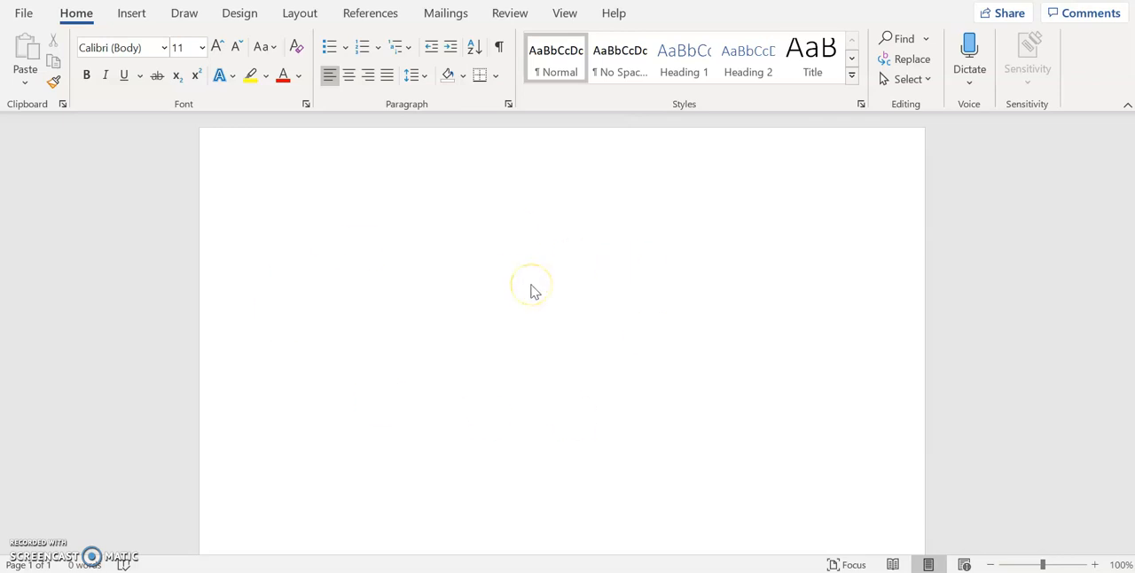
Add a Plain Number 3 page number to the top of the page, preceded by the student's last name, and close the header
{"action": "double_click", "coordinate": [592, 161]}
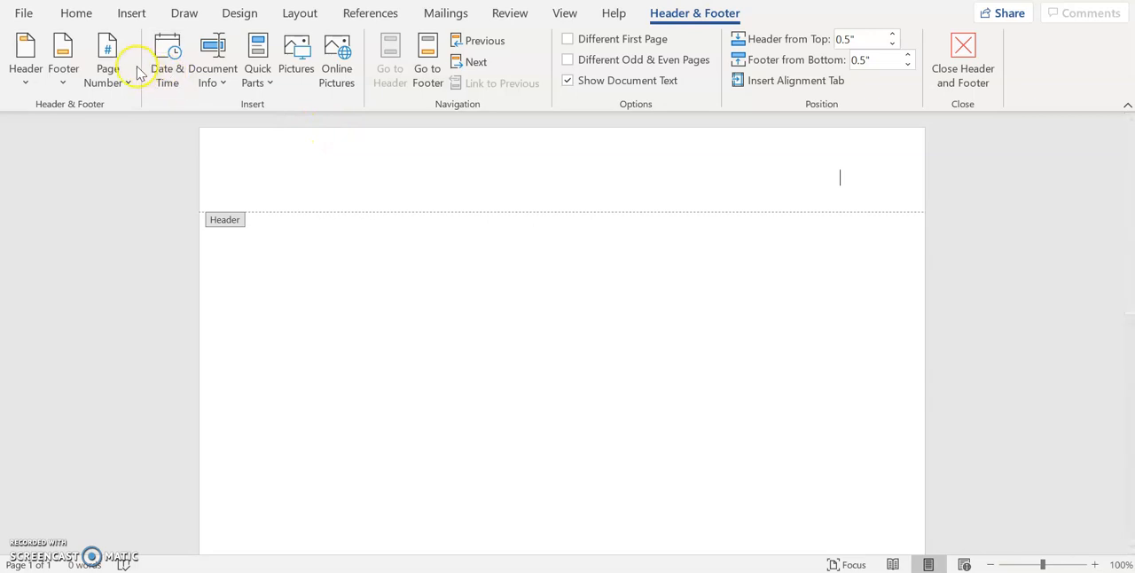
{"action": "left_click", "coordinate": [106, 68]}
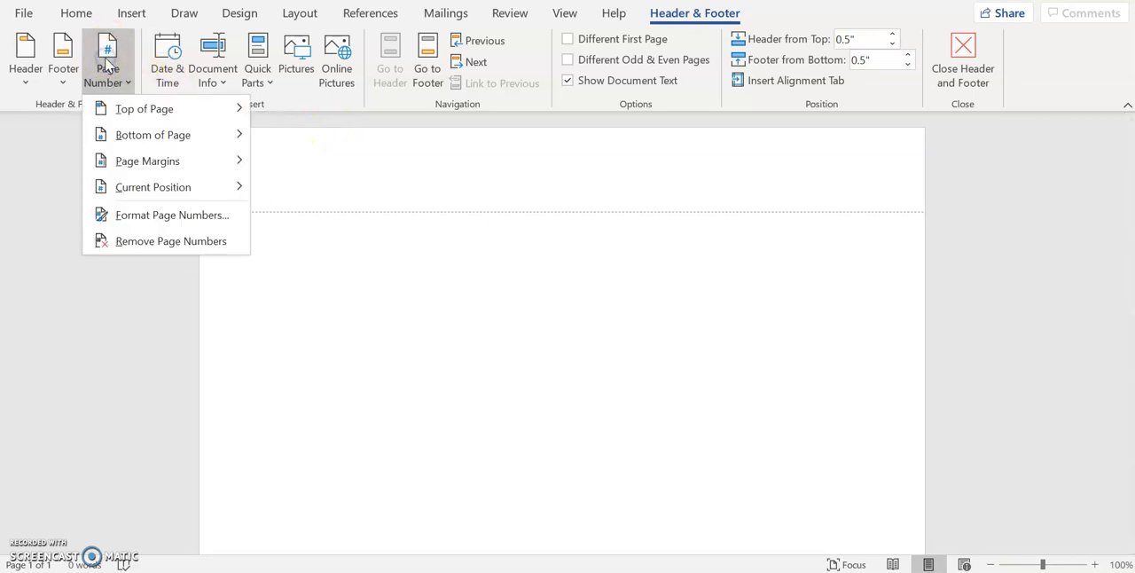
{"action": "mouse_move", "coordinate": [129, 120]}
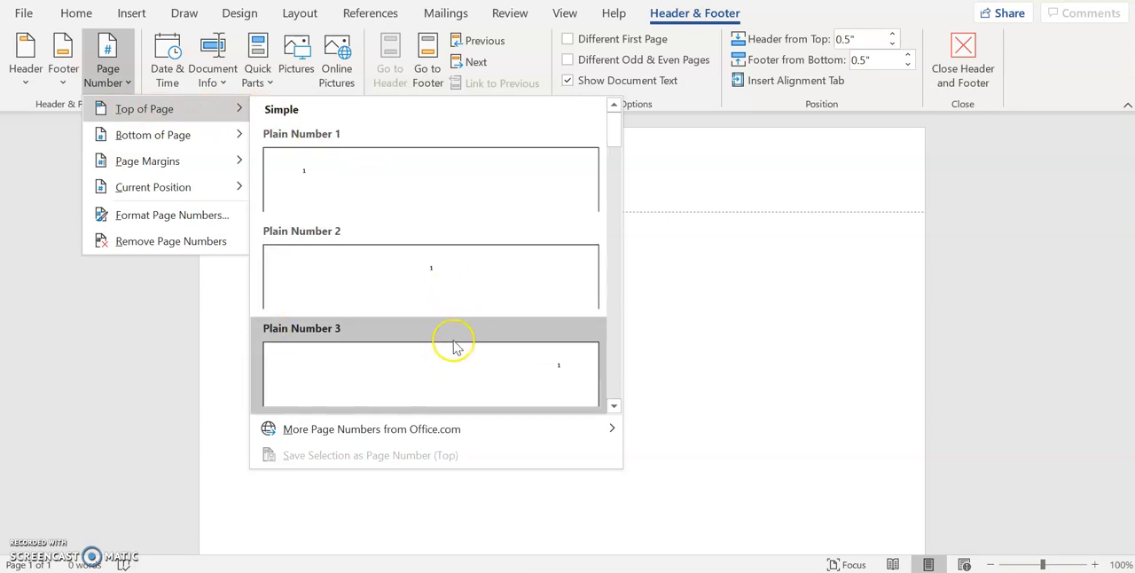
{"action": "left_click", "coordinate": [544, 364]}
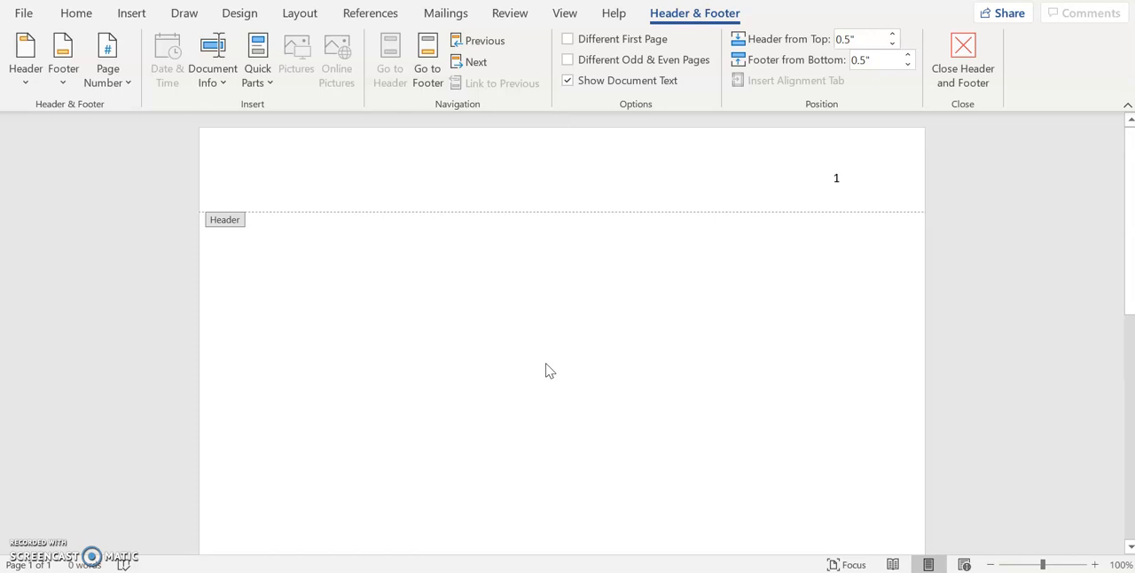
{"action": "type", "text": "Zonin"}
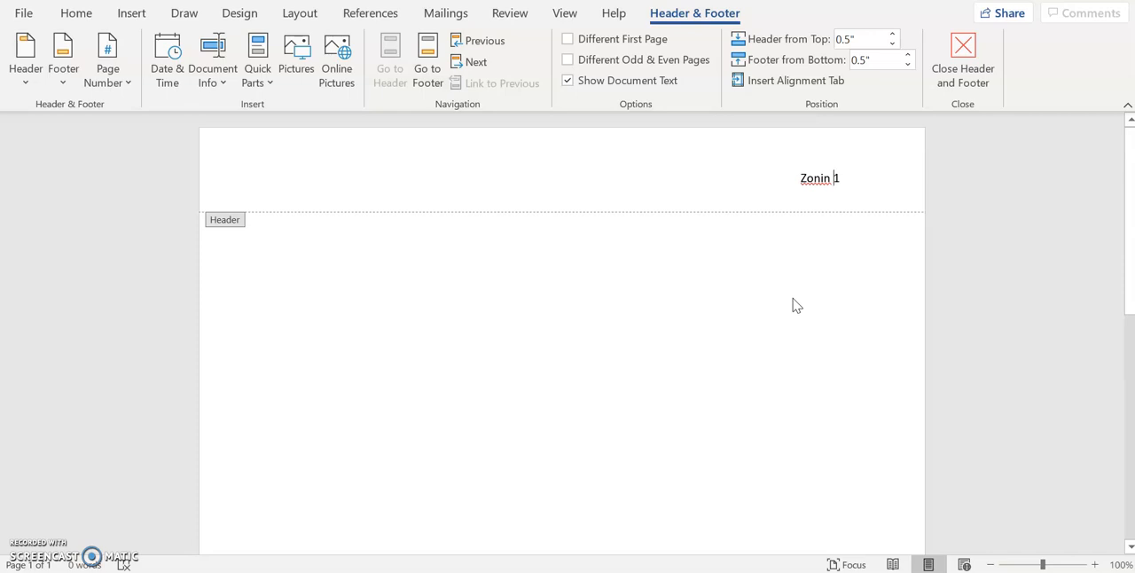
{"action": "left_click", "coordinate": [556, 277]}
{"action": "double_click", "coordinate": [556, 274]}
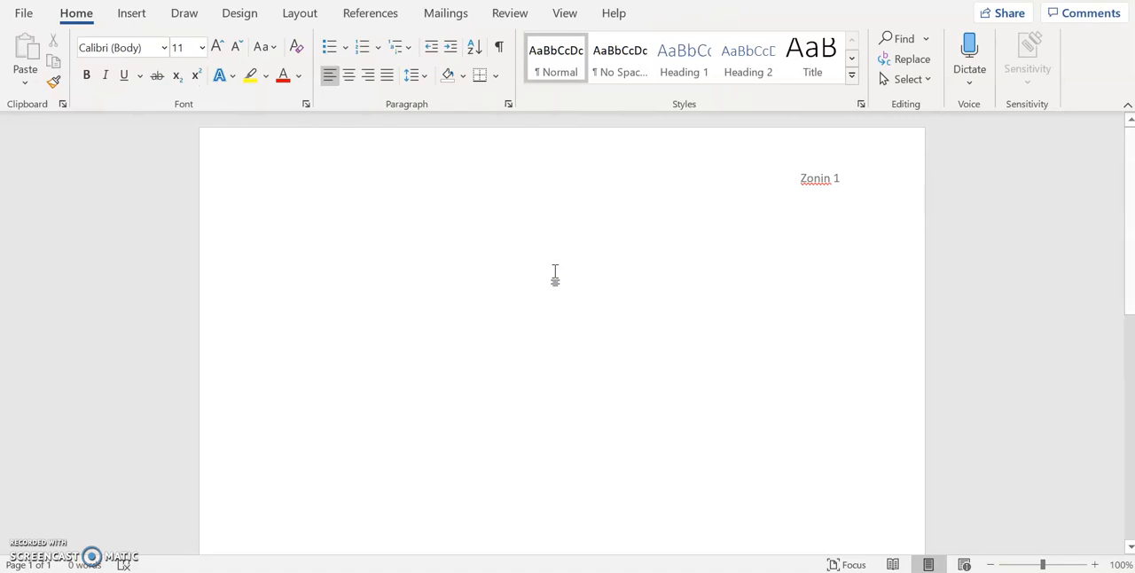
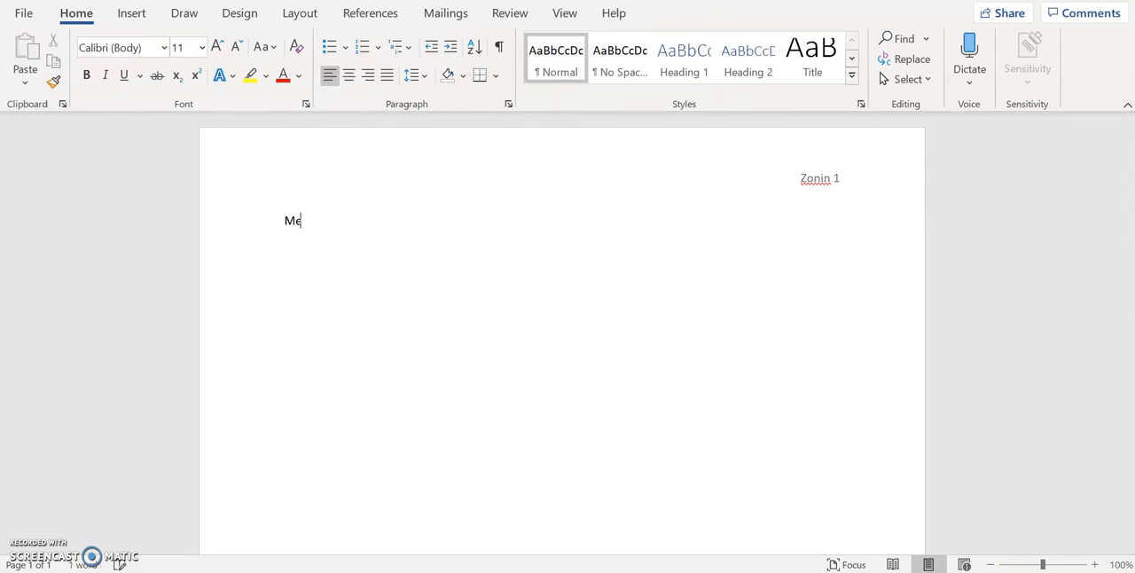
Enter the student's full name and, on the line below, the teacher's title and last name at the start of the document
{"action": "type", "text": "Mr"}
{"action": "type", "text": "s. Zo"}
{"action": "type", "text": "nin"}
{"action": "key", "text": "Return"}
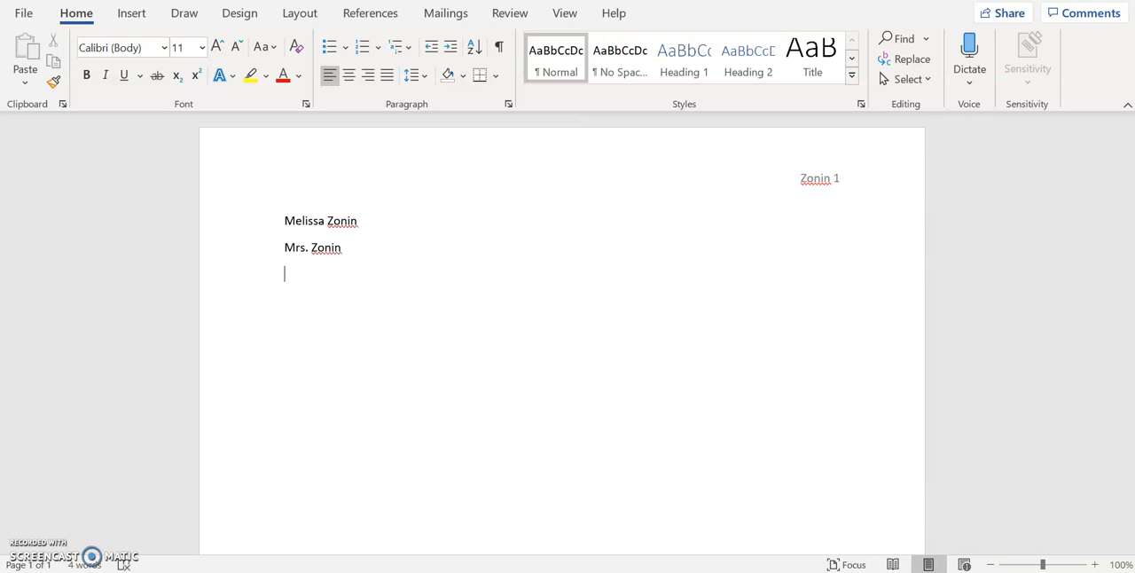
Add the course name American Literature and the date 5 February 2021 on separate lines below the teacher's name
{"action": "type", "text": "American Literature"}
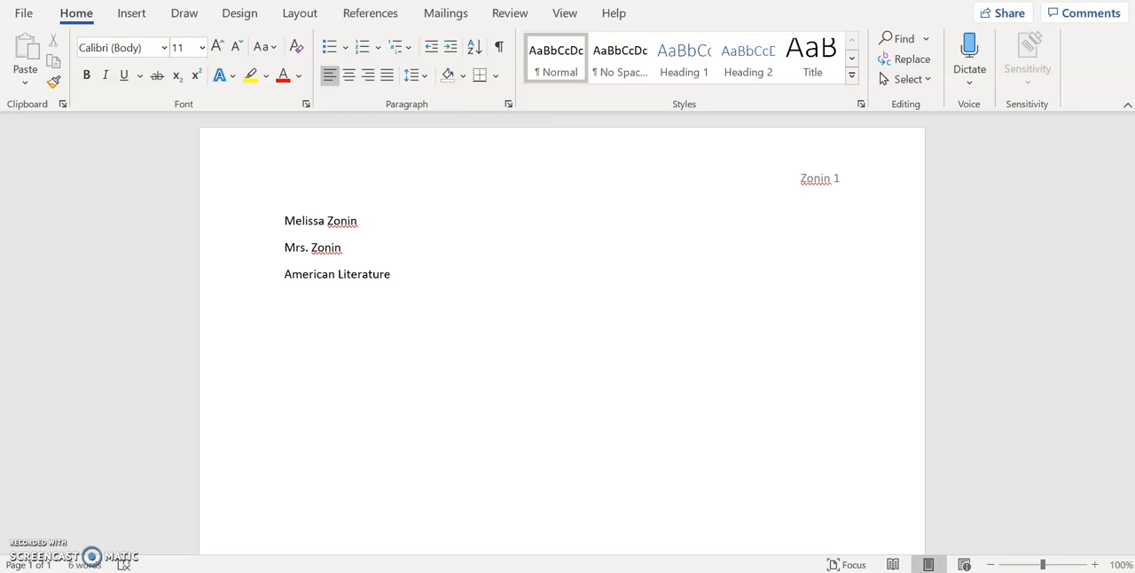
{"action": "type", "text": "5 Febru"}
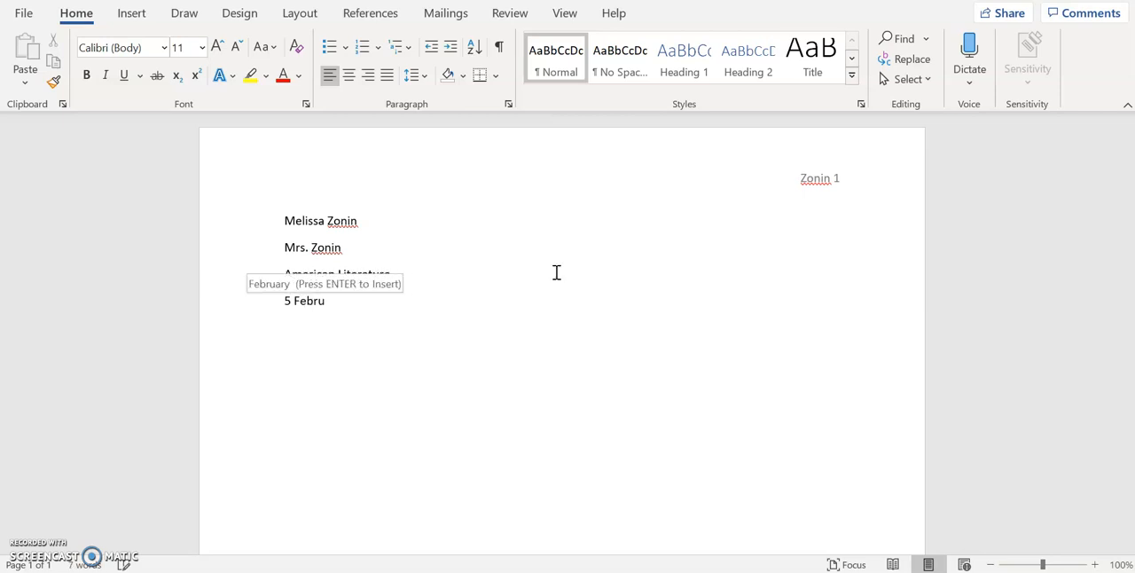
{"action": "type", "text": "ary 2021"}
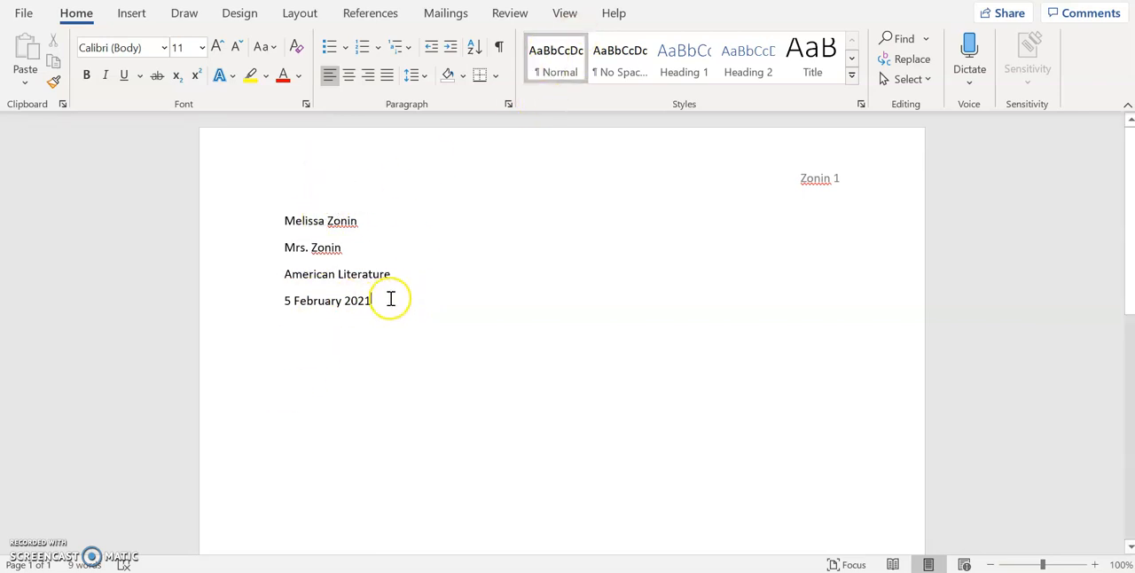
Apply the No Spacing style and 2.0 line spacing to the four heading lines
{"action": "left_click_drag", "start_coordinate": [284, 219], "coordinate": [478, 423]}
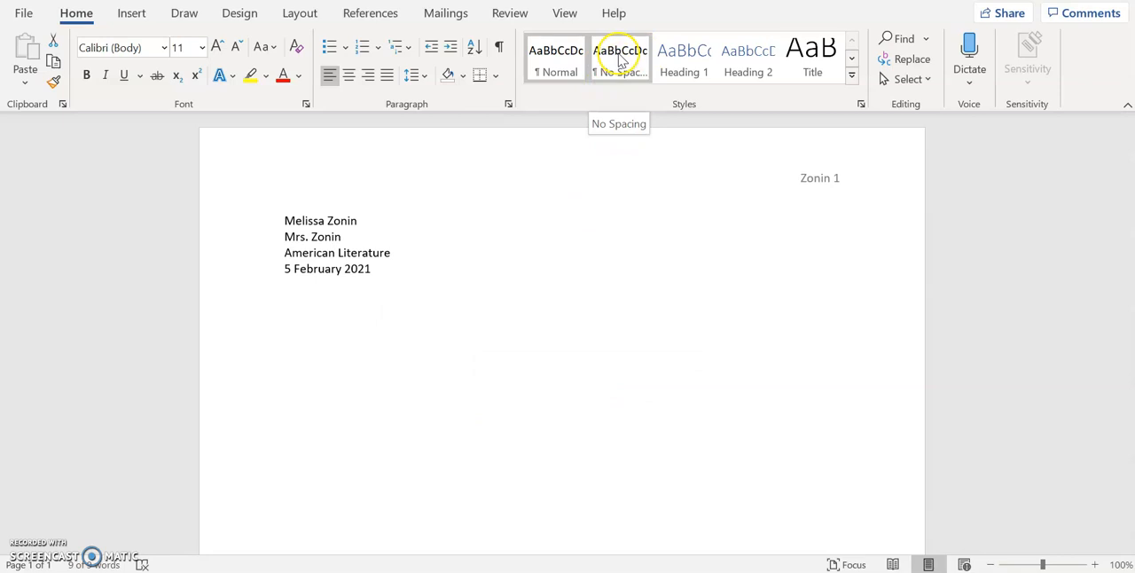
{"action": "left_click", "coordinate": [620, 58]}
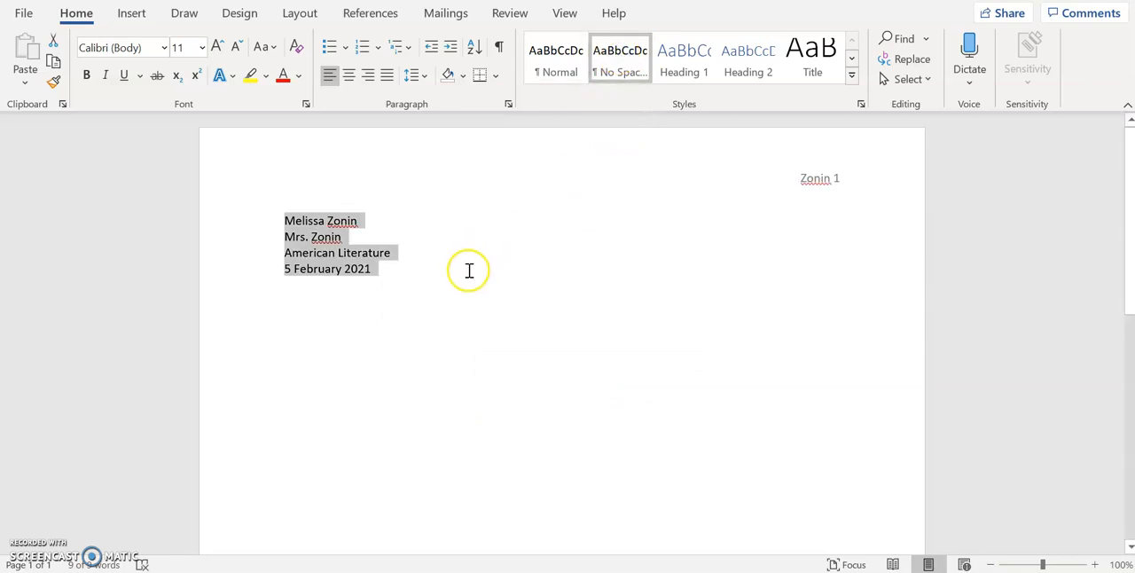
{"action": "left_click", "coordinate": [417, 78]}
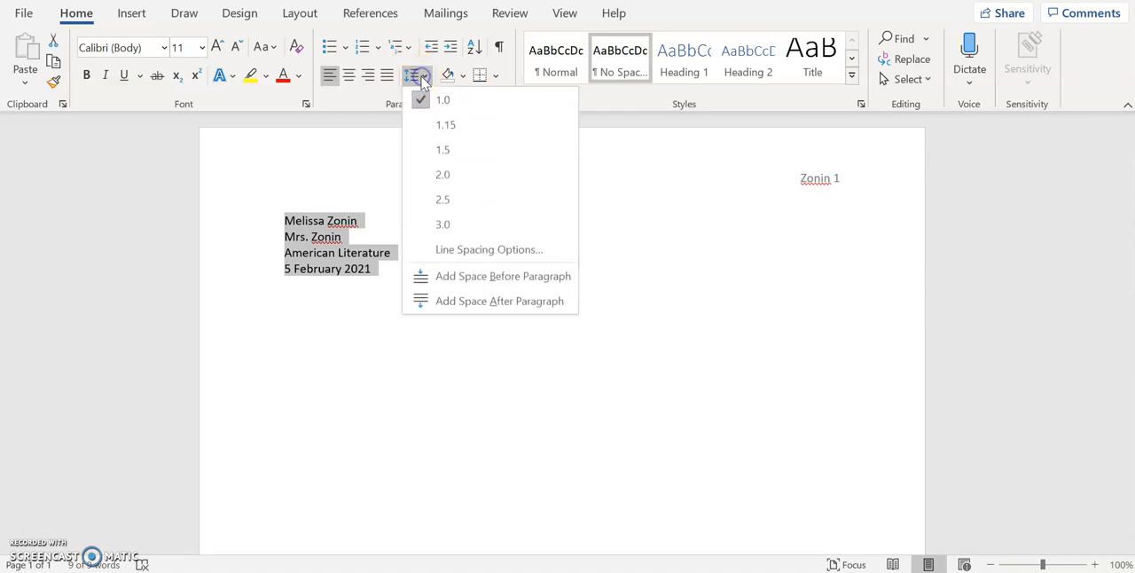
{"action": "left_click", "coordinate": [453, 184]}
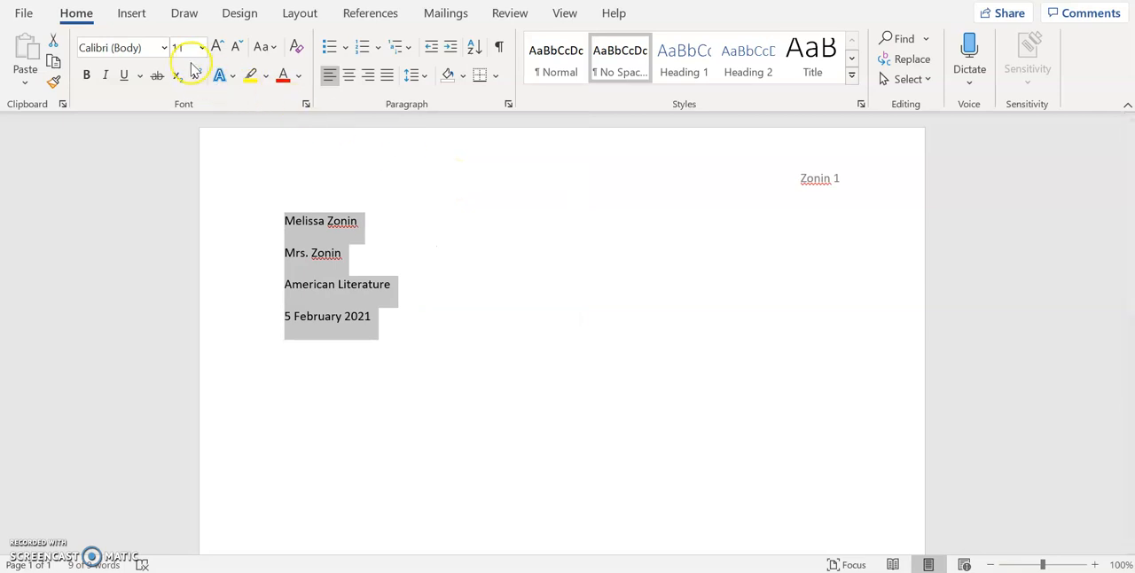
Set the four heading lines to Times New Roman, size 12
{"action": "left_click", "coordinate": [163, 48]}
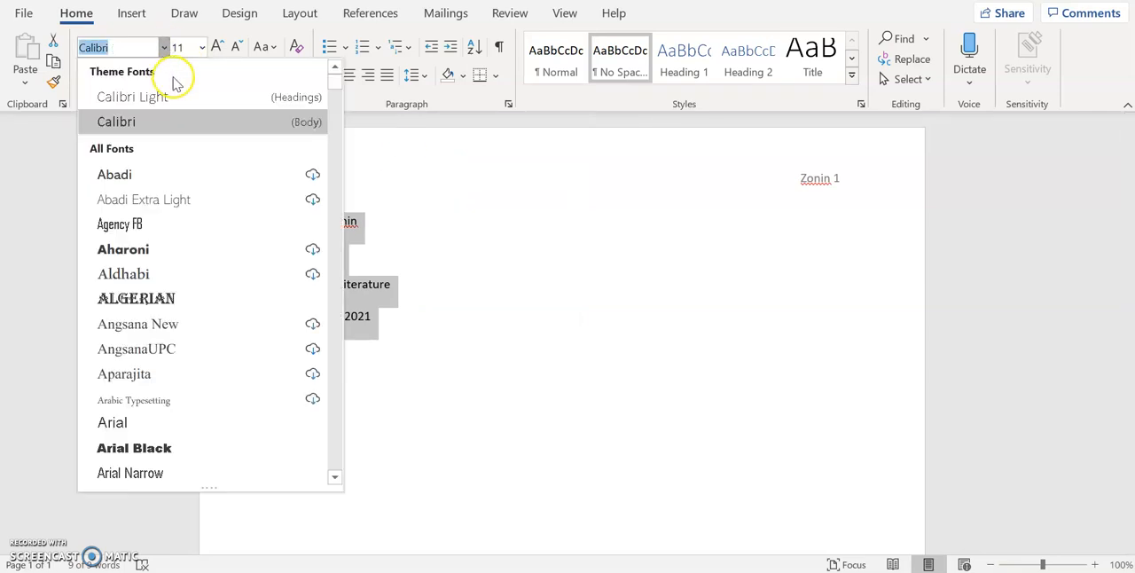
{"action": "left_click_drag", "start_coordinate": [337, 79], "coordinate": [337, 413]}
{"action": "left_click", "coordinate": [266, 367]}
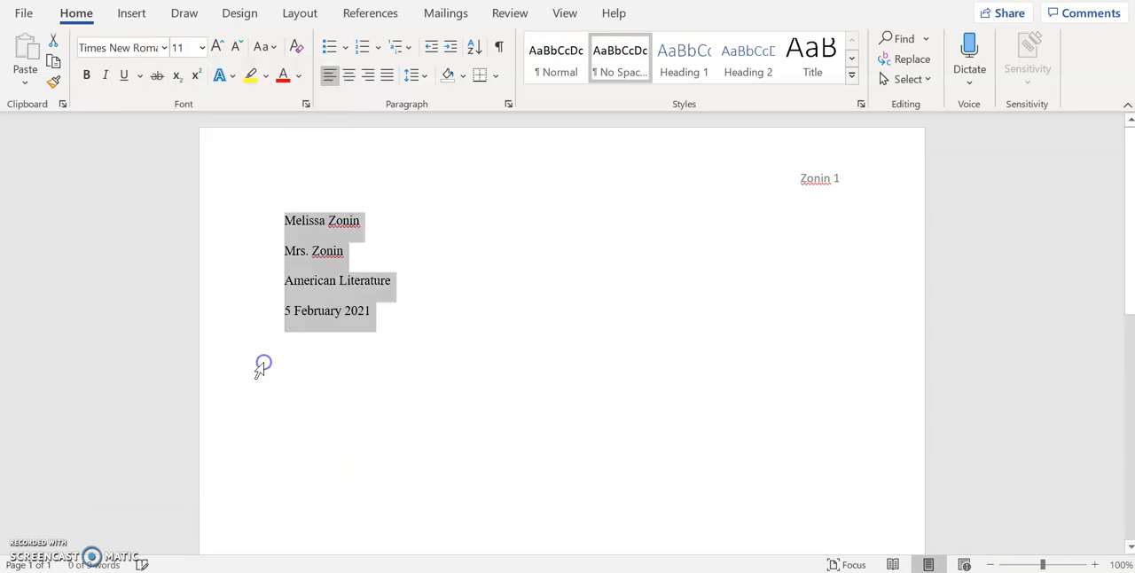
{"action": "left_click", "coordinate": [202, 47]}
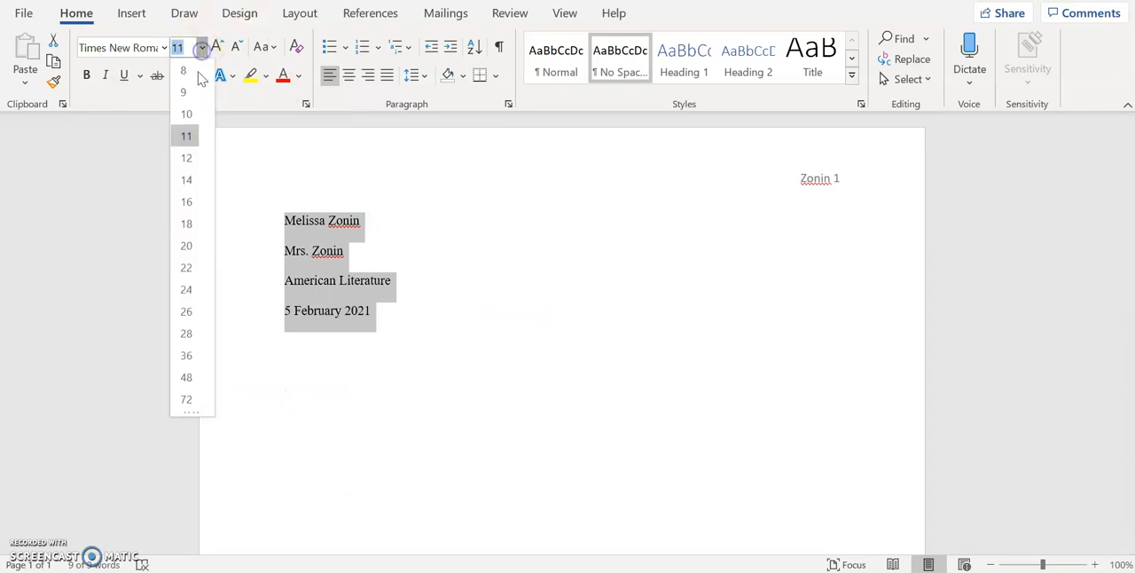
{"action": "left_click", "coordinate": [193, 158]}
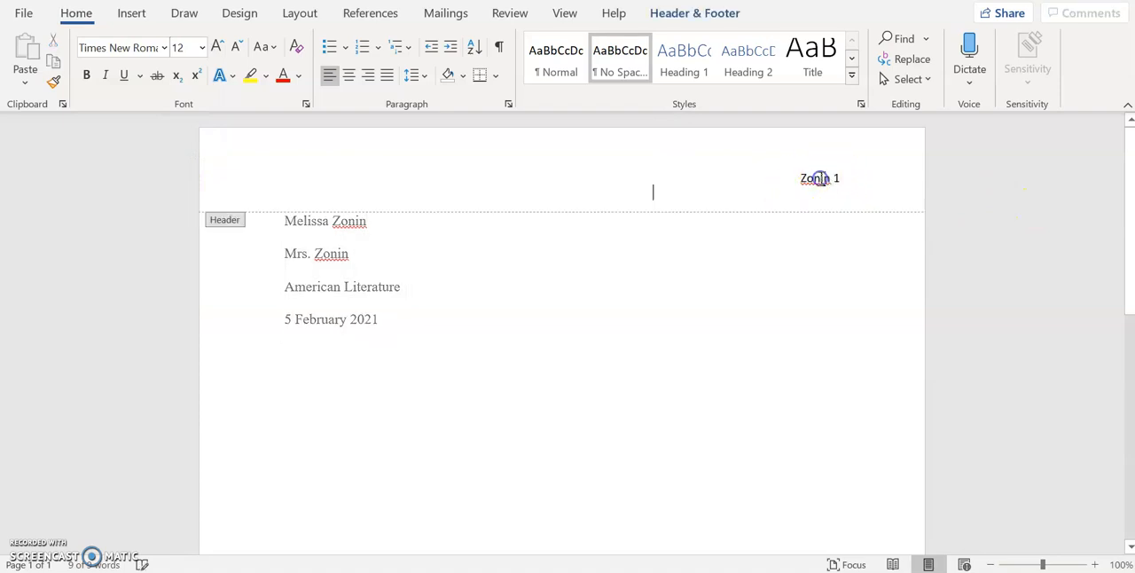
Set the last name and page number in the header to Times New Roman, size 12, and return to the body
{"action": "double_click", "coordinate": [820, 182]}
{"action": "left_click", "coordinate": [867, 124]}
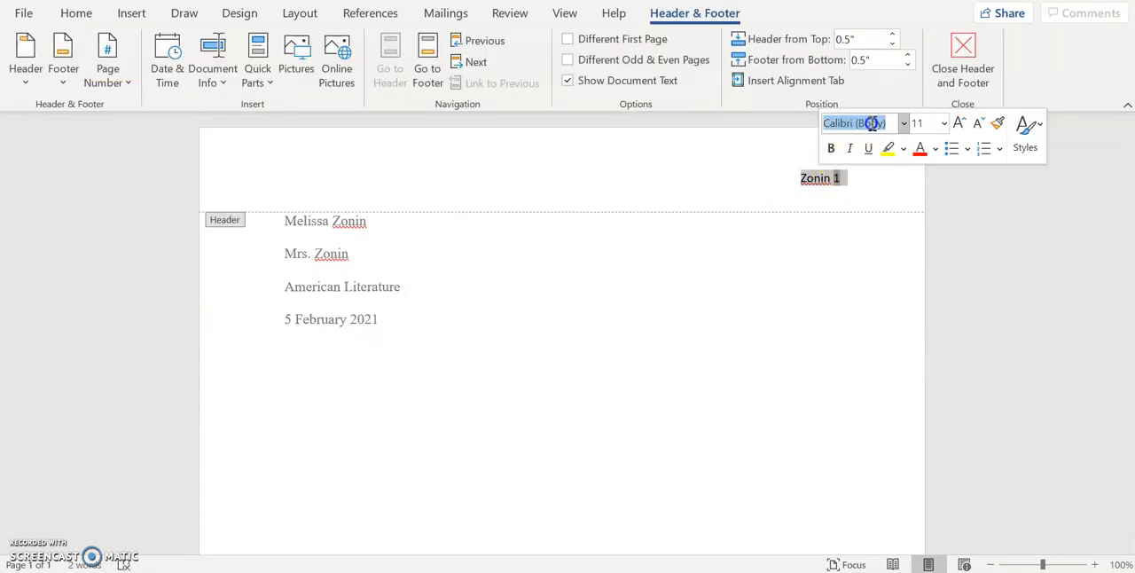
{"action": "left_click", "coordinate": [903, 124]}
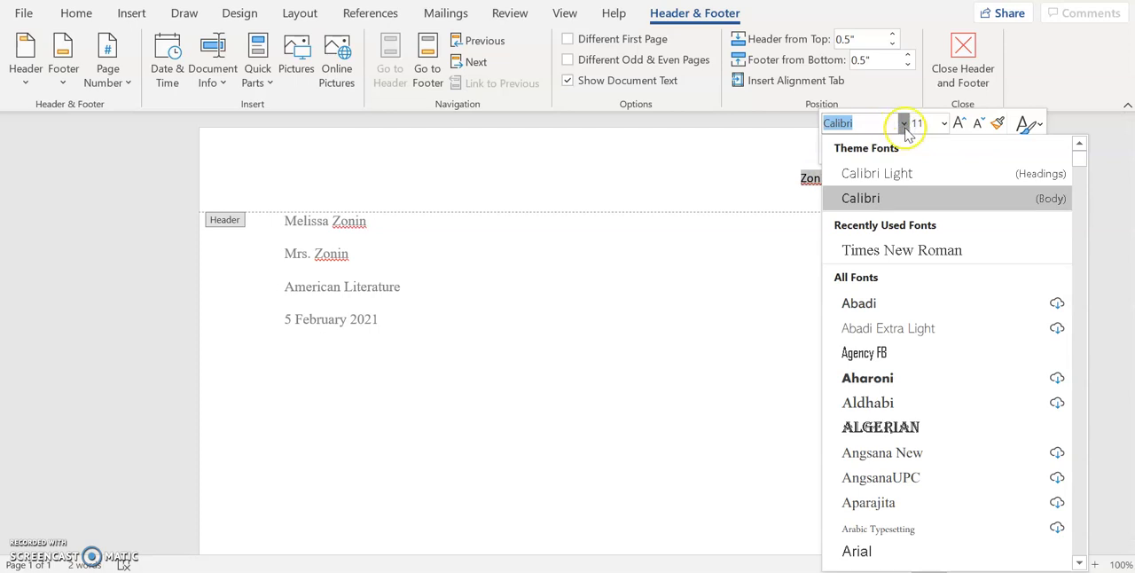
{"action": "left_click", "coordinate": [901, 250]}
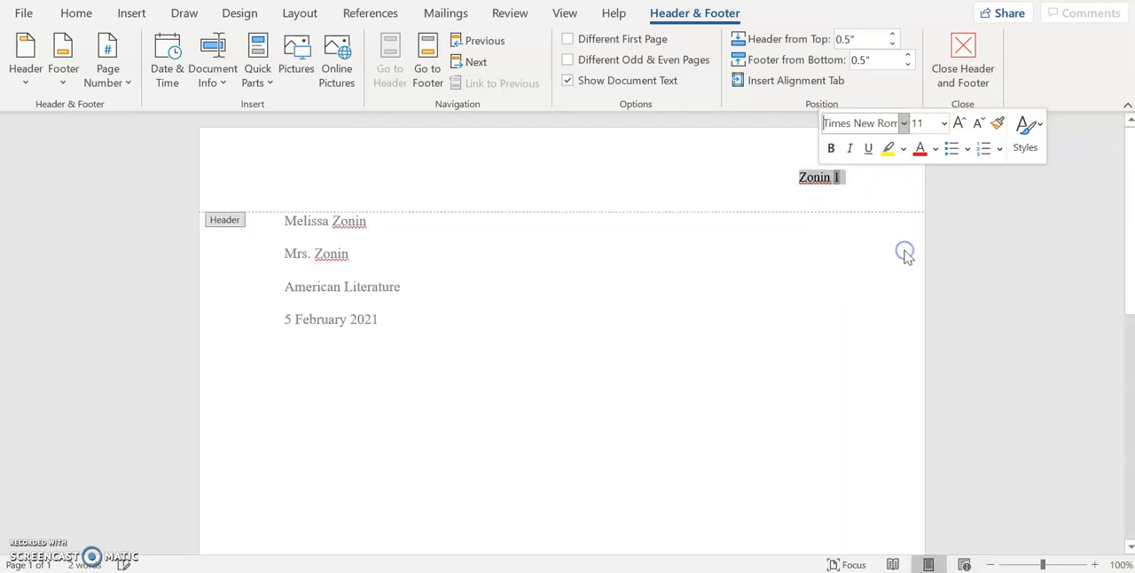
{"action": "left_click", "coordinate": [944, 124]}
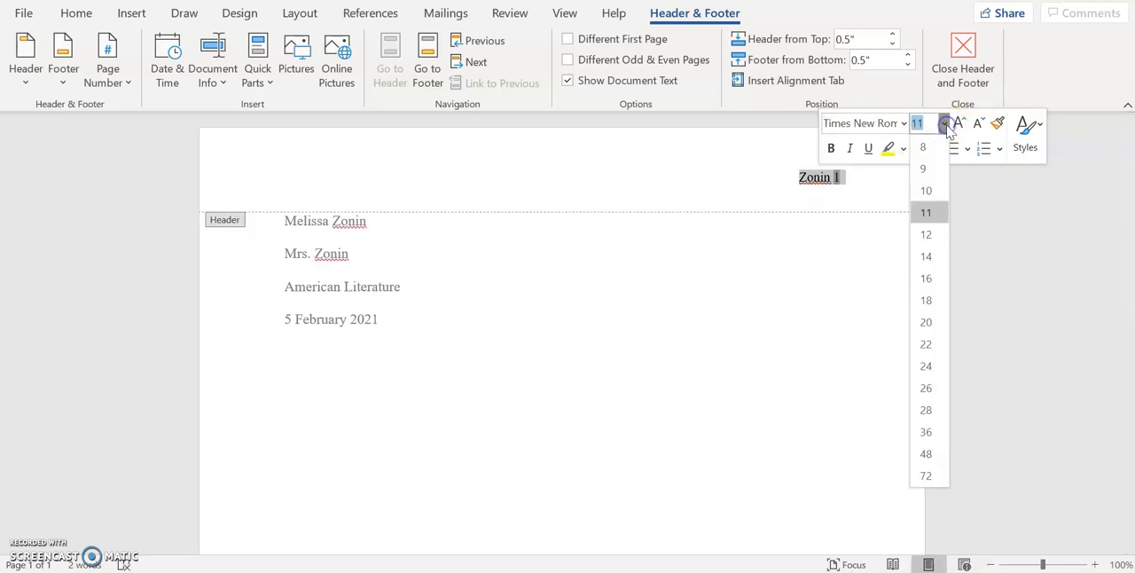
{"action": "left_click", "coordinate": [926, 234]}
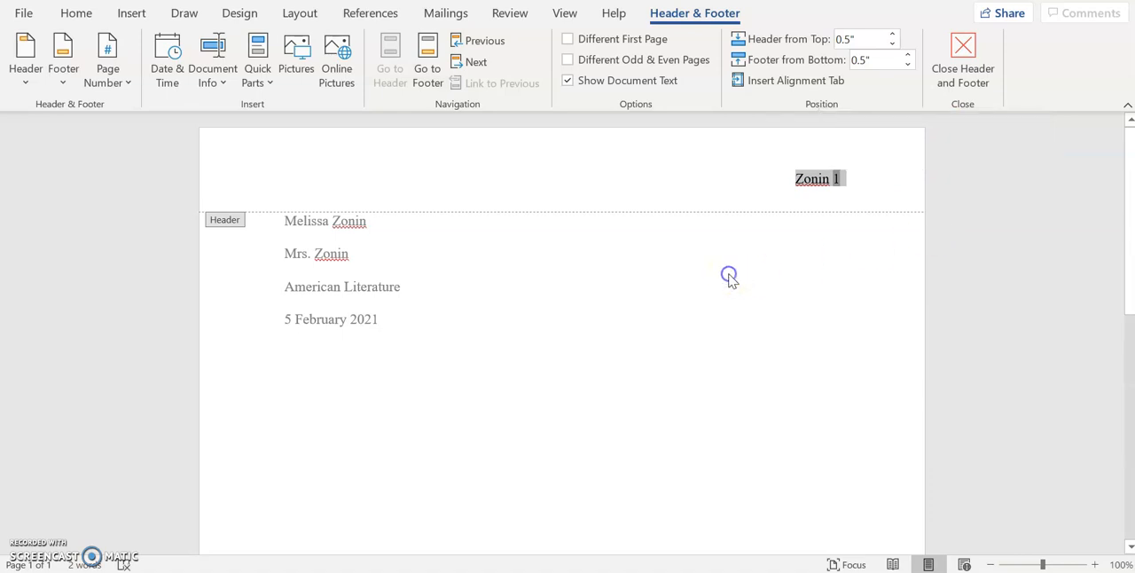
{"action": "double_click", "coordinate": [728, 275]}
Start a new centred line below the date for the title
{"action": "left_click", "coordinate": [423, 319]}
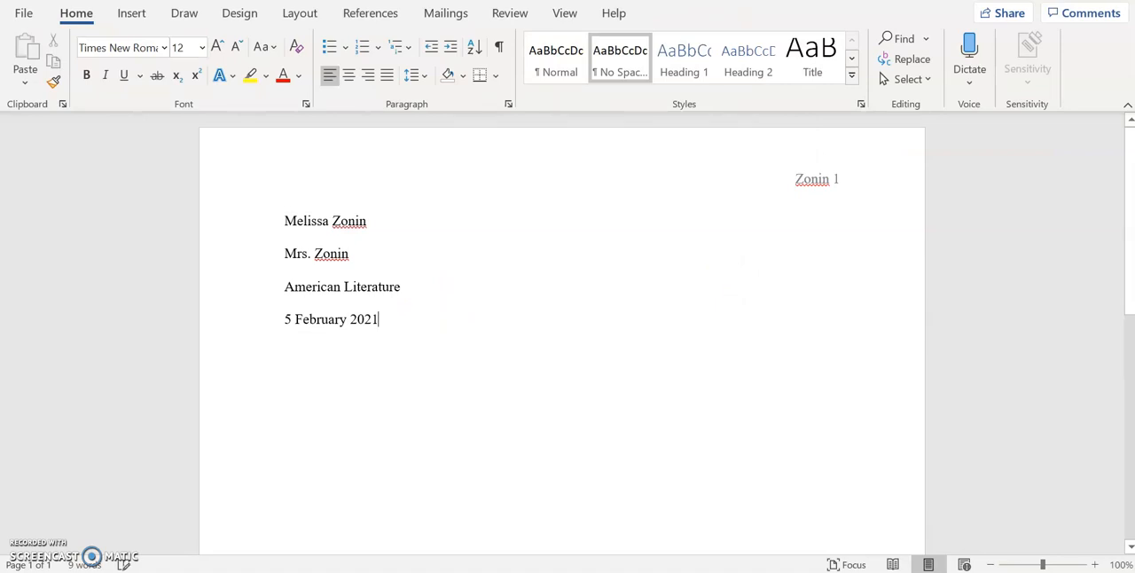
{"action": "key", "text": "Return"}
{"action": "left_click", "coordinate": [350, 75]}
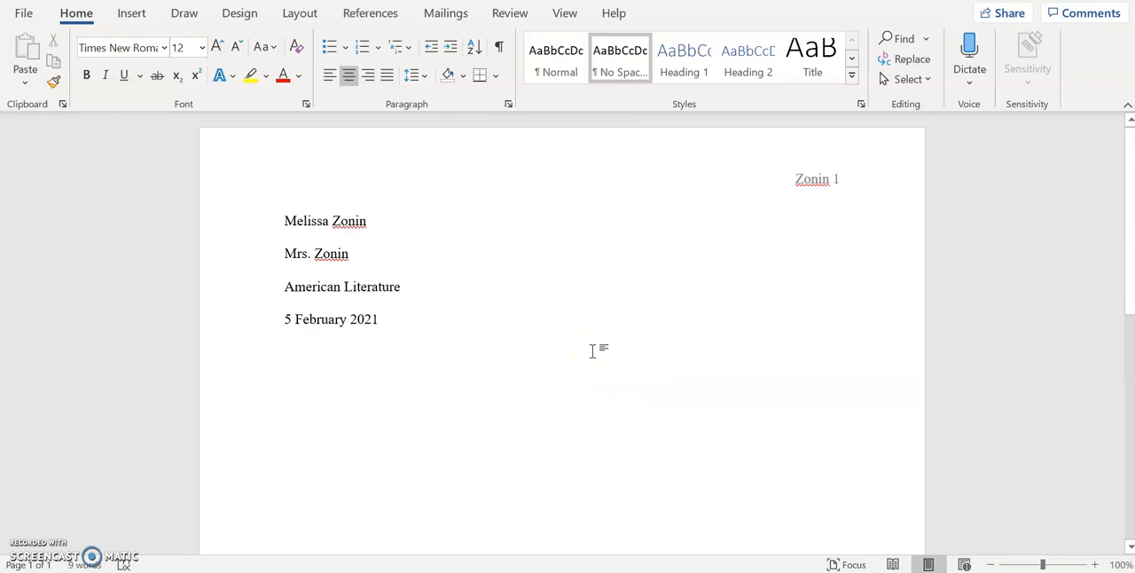
Switch to the American Literature class schedule in Google Sheets, look up the Module 1 assignment titles, and return to the Word document
{"action": "left_click", "coordinate": [593, 571]}
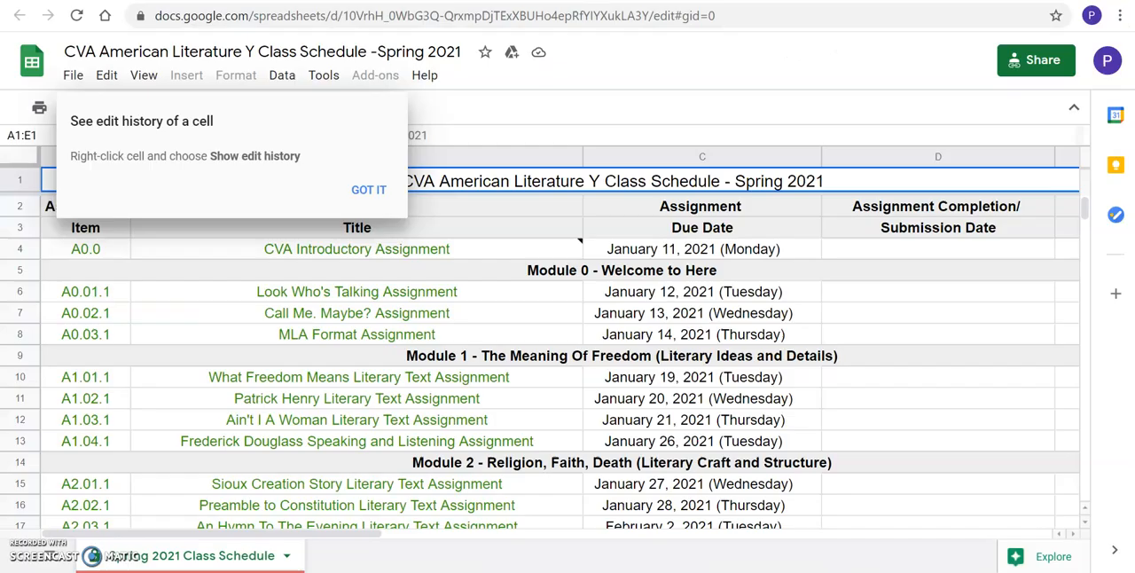
{"action": "left_click", "coordinate": [508, 380]}
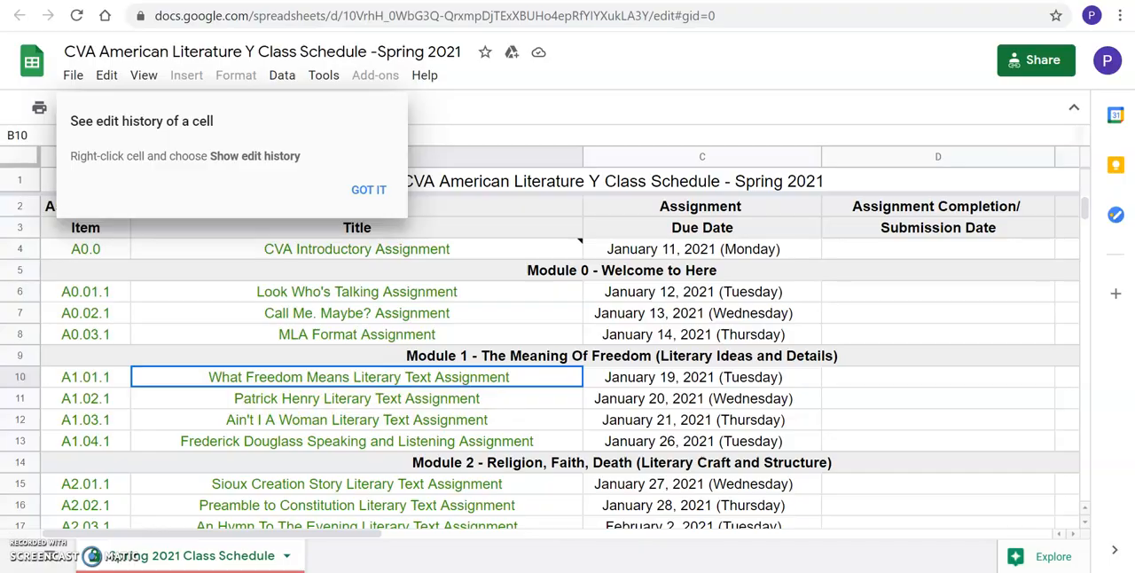
{"action": "key", "text": "alt+Tab"}
Enter the title "Patrick Henry Literary Text Assignment" on the centred line
{"action": "type", "text": "Patric"}
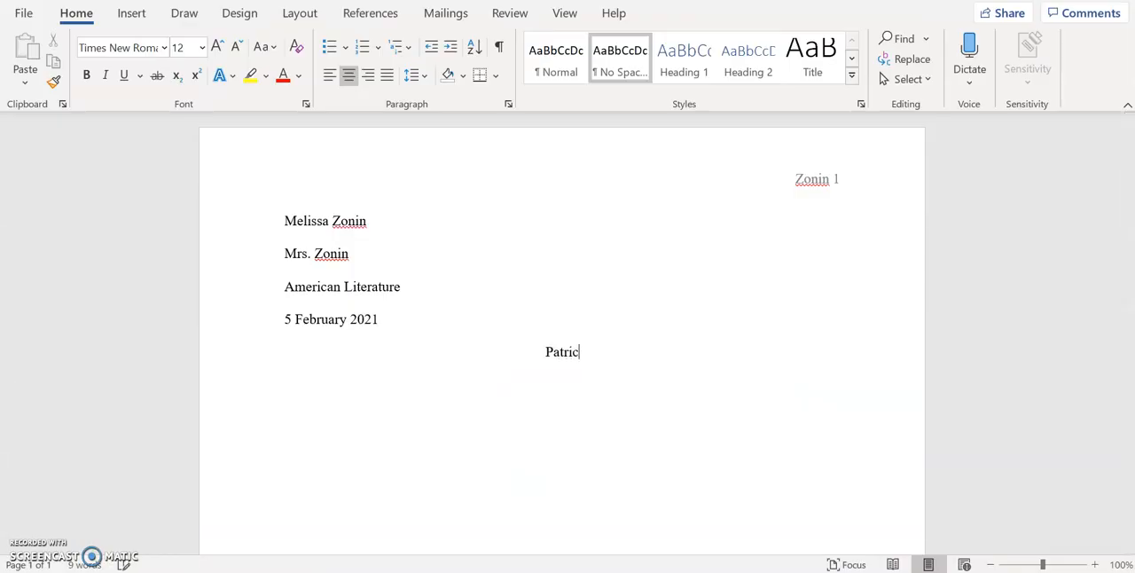
{"action": "type", "text": "k Henry Literary Text Assignment"}
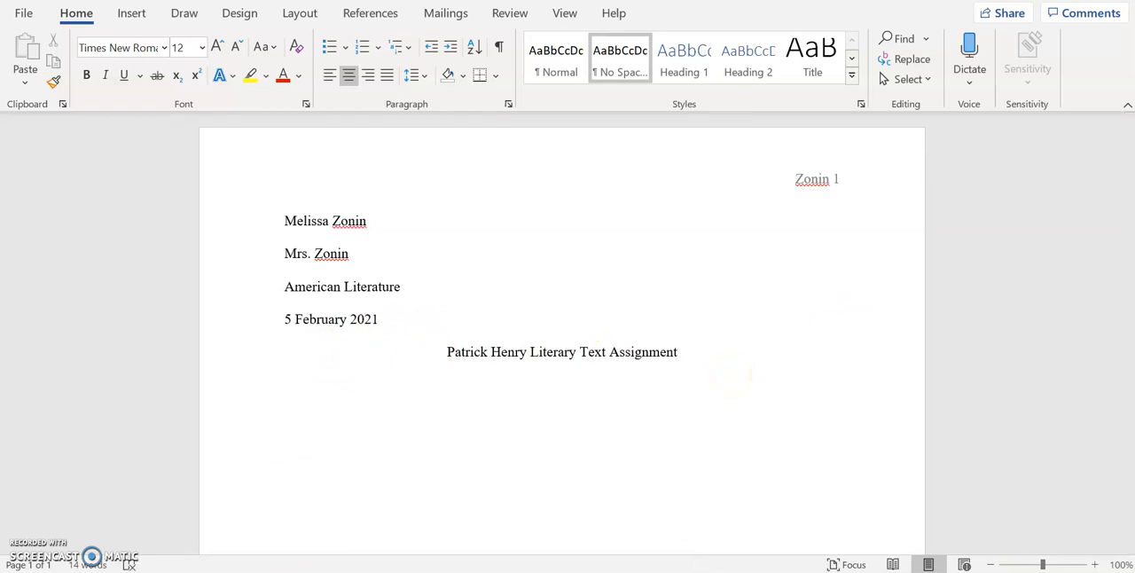
Below the title, write a left-aligned paragraph with a first-line indent, beginning "Start my paragraph" and continuing with about two lines of filler text
{"action": "left_click", "coordinate": [329, 76]}
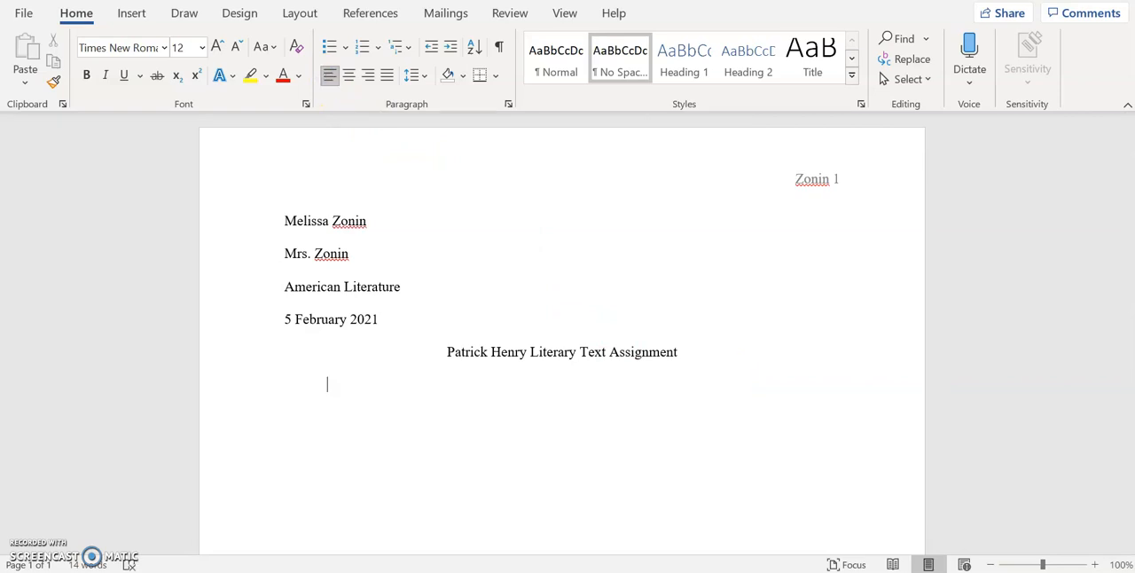
{"action": "key", "text": "Tab"}
{"action": "type", "text": "Sar"}
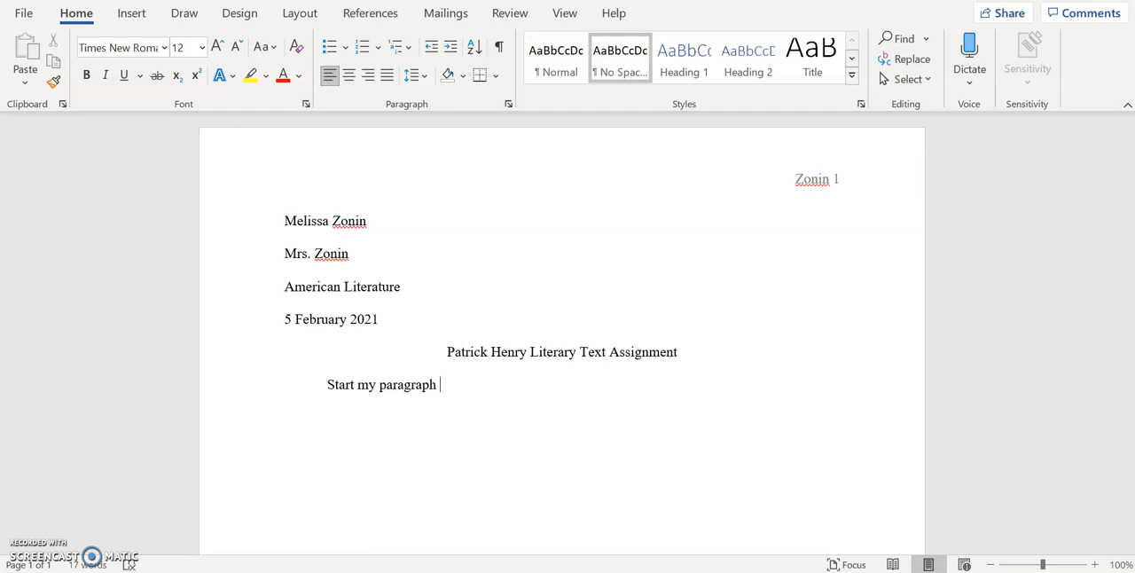
{"action": "type", "text": "asldfkjadf asdfl;kjasdflkjasdf asdlfkjasdf;"}
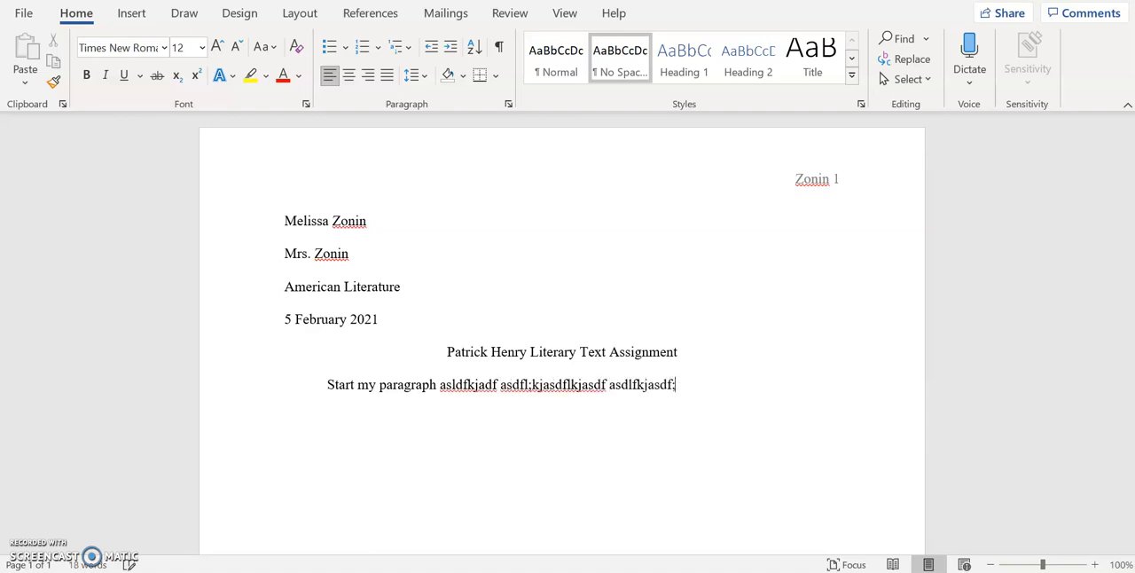
{"action": "type", "text": "laksdjf as;dlfkjas;dlkfj as;dlfkjasd;l"}
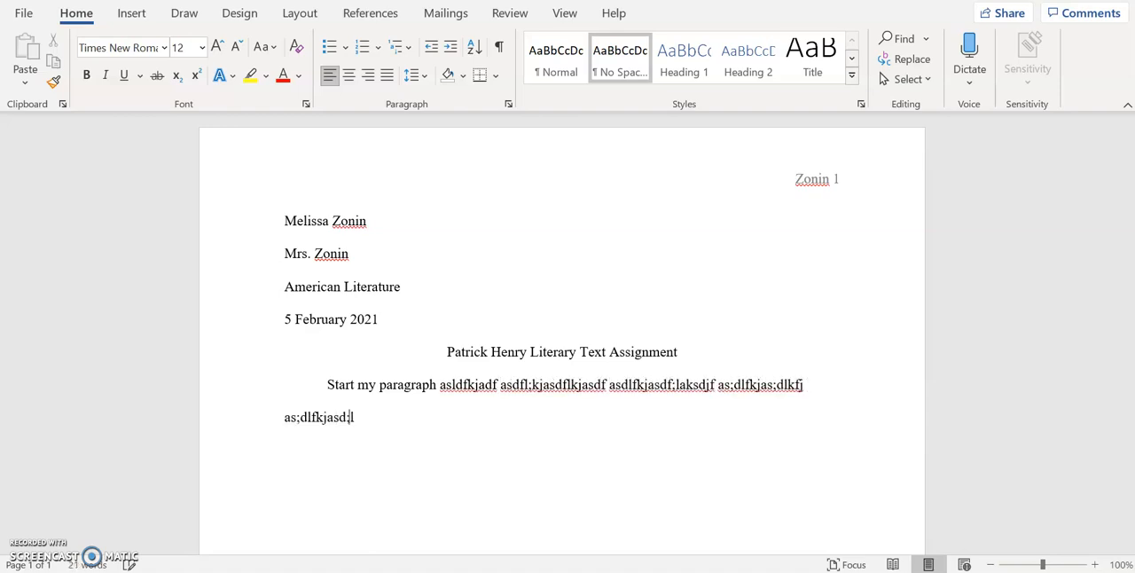
{"action": "type", "text": "fkj as;dlfkjas;dlfkja asd;lfkjasd;lf"}
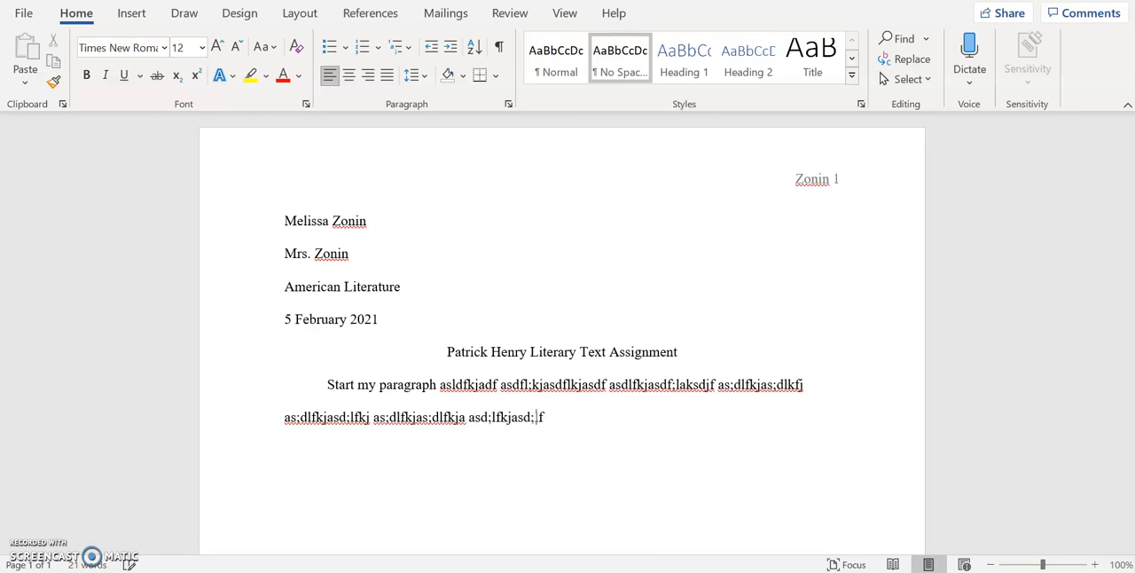
{"action": "type", "text": "kjasdf ;alsdkjfa;lsdkfj asd;lfkjas;dlfkj"}
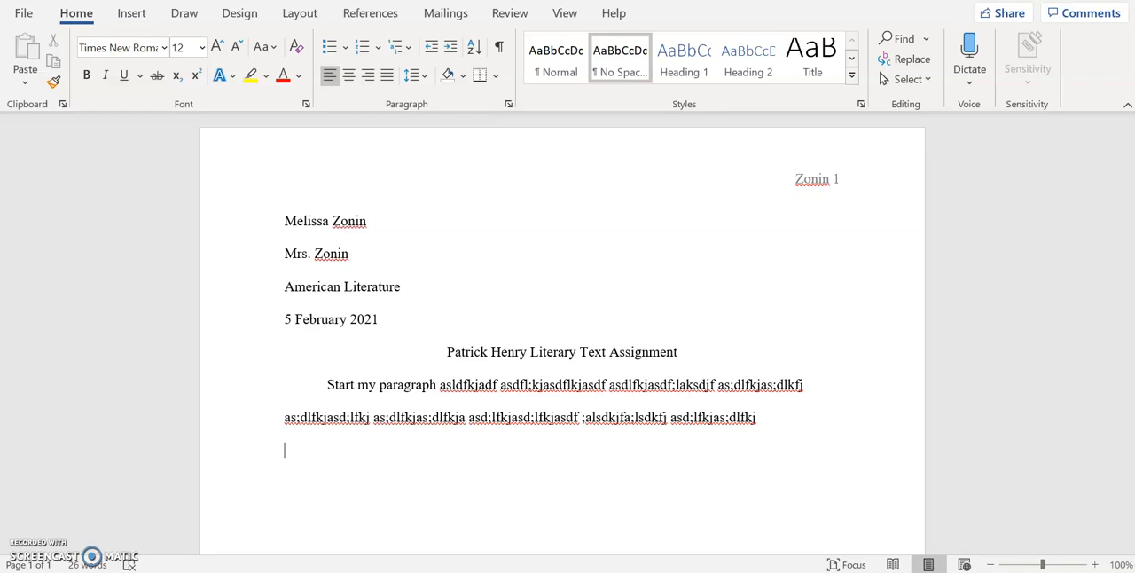
Add a second indented paragraph of filler text below the first one
{"action": "type", "text": "asdlkjasdlfkjasdlfj as;dlkfjasld;fkja;sdlkfja sdf"}
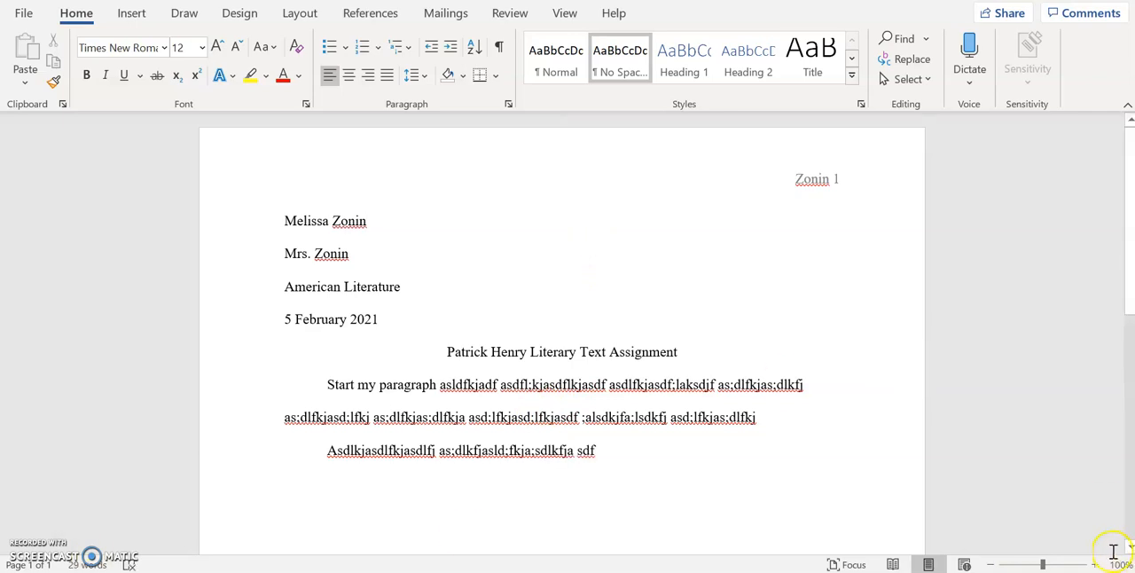
{"action": "mouse_move", "coordinate": [637, 570]}
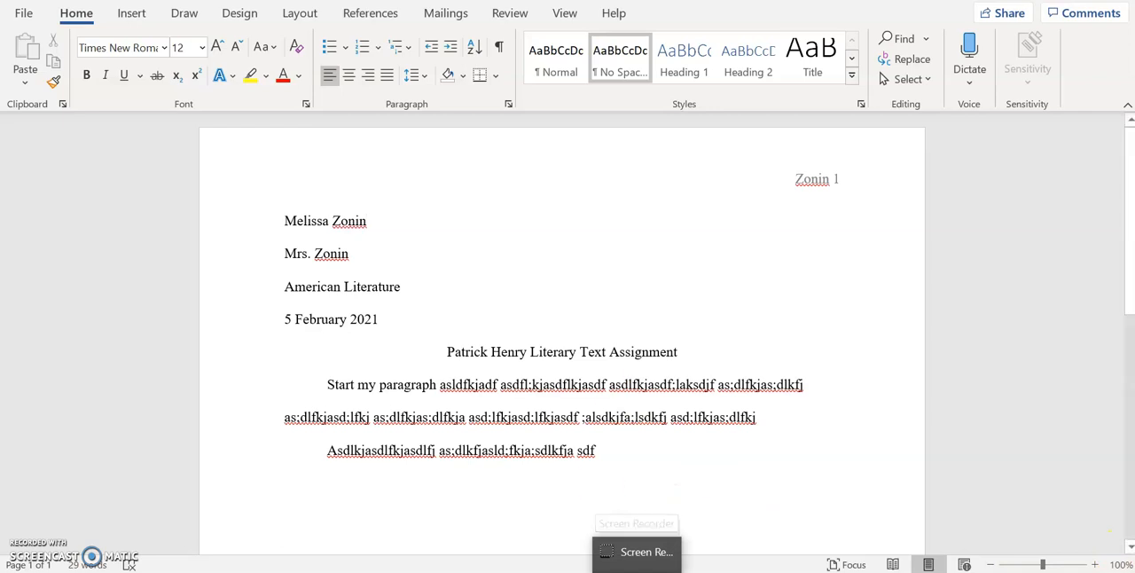